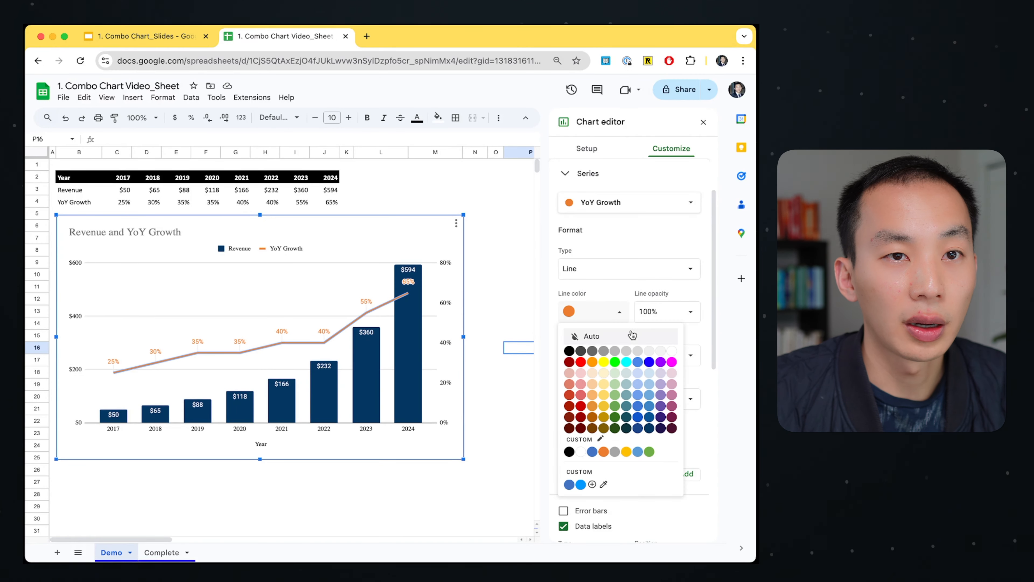
Set the line color of the YoY Growth series to light blue
left_click(649, 384)
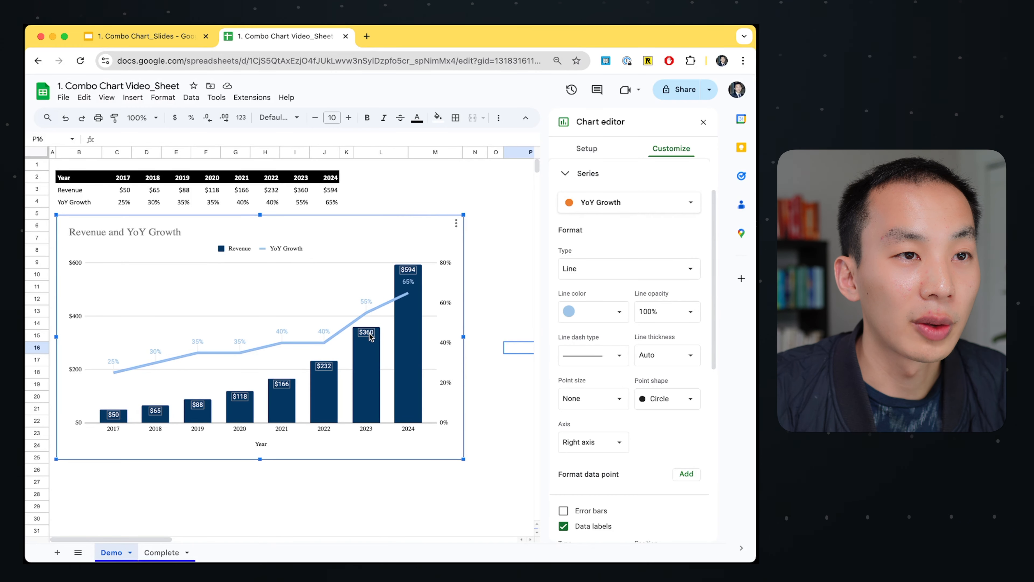
Set the data label font size to 16 for both the Revenue columns and the YoY Growth line
left_click(370, 334)
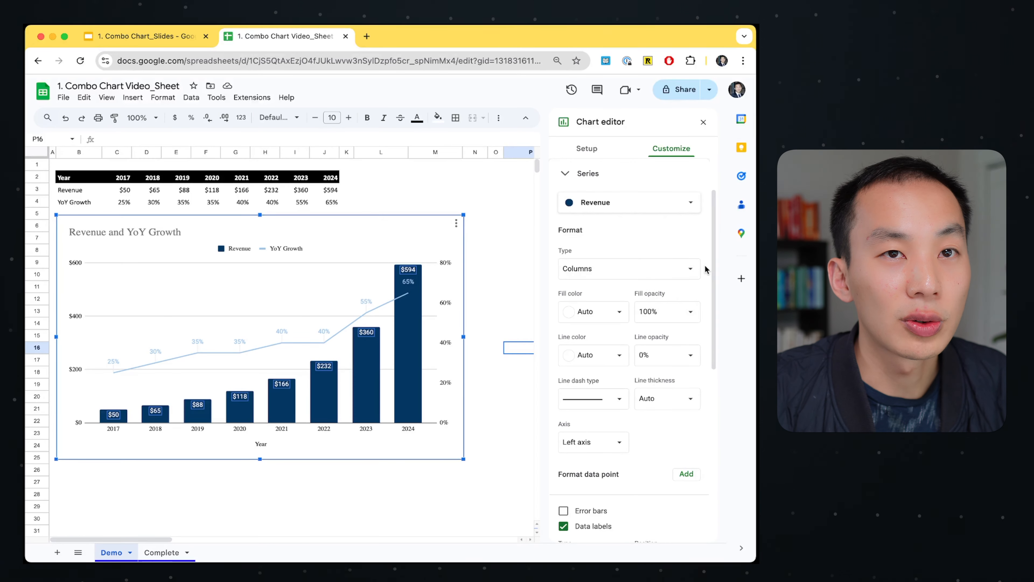
scroll(715, 247, "down", 6)
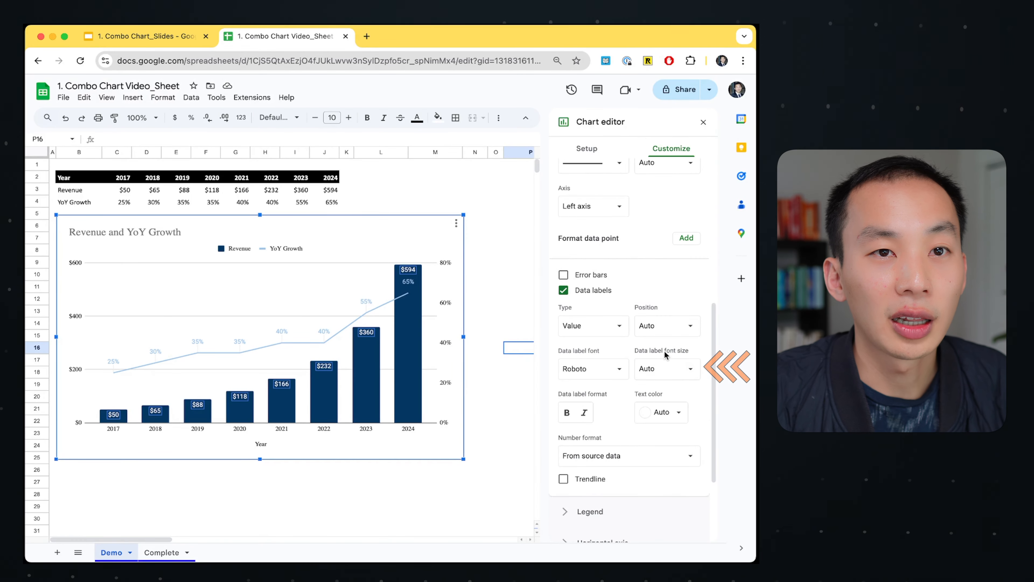
left_click(688, 369)
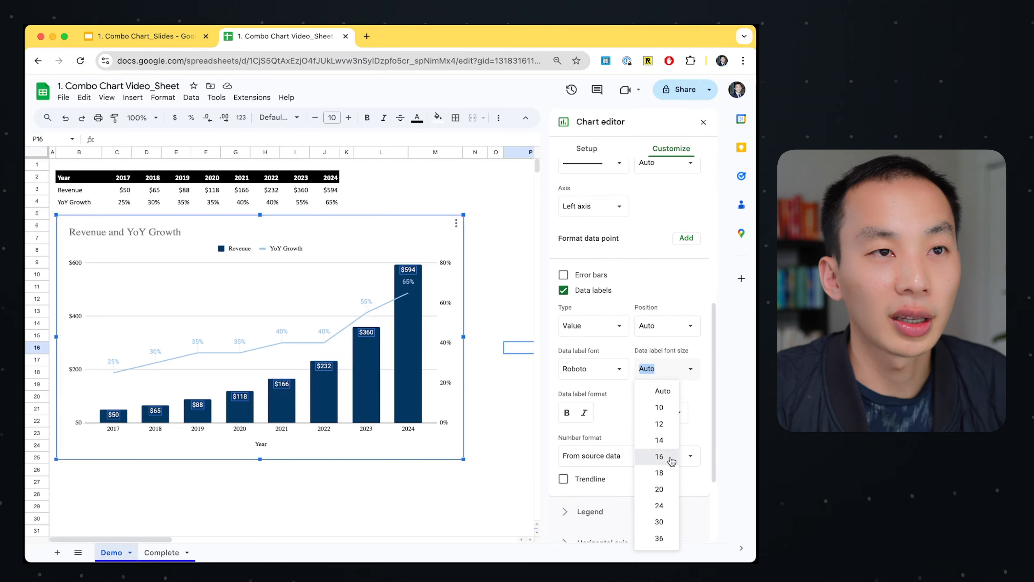
left_click(660, 457)
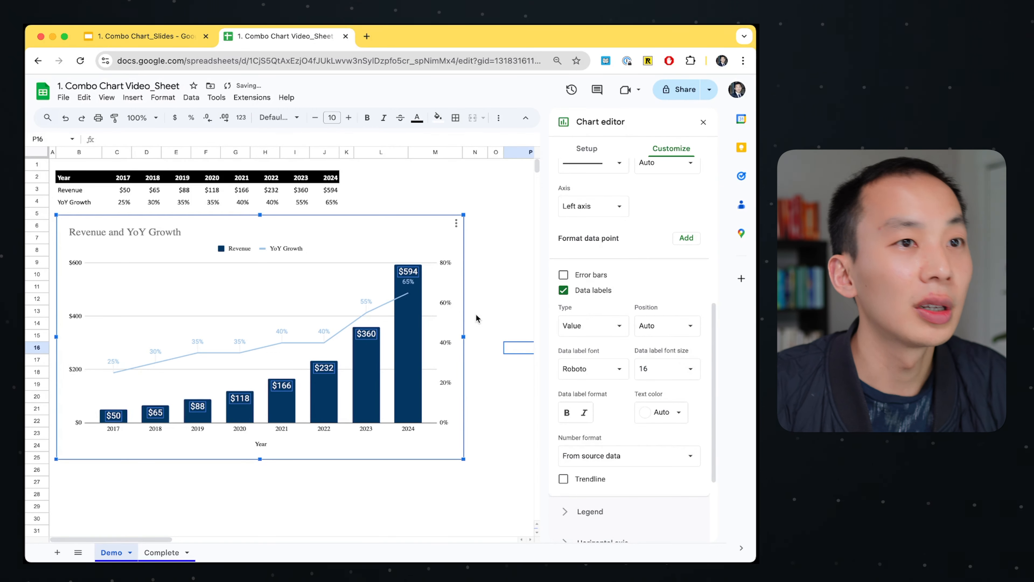
left_click(364, 306)
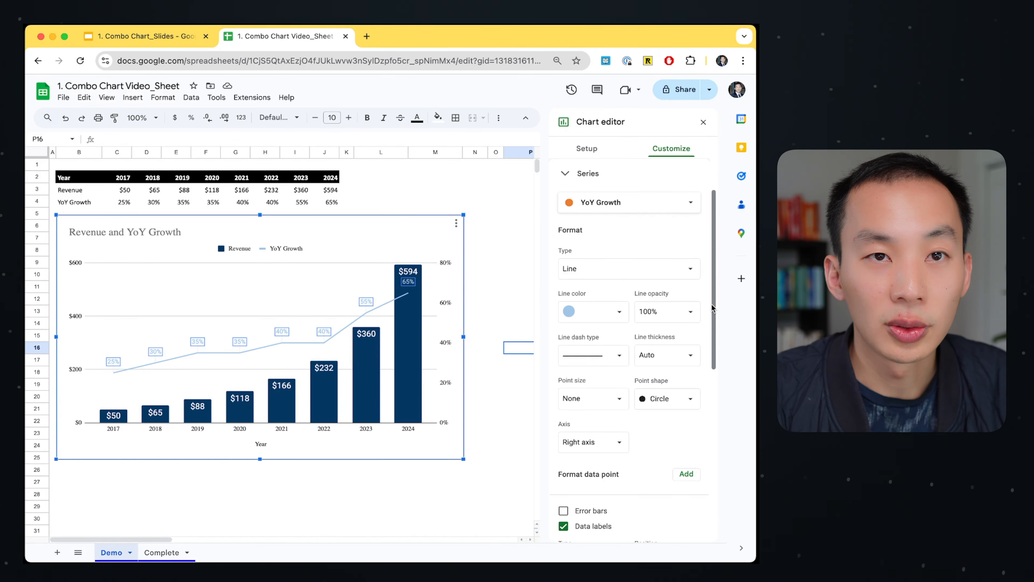
scroll(696, 346, "down", 5)
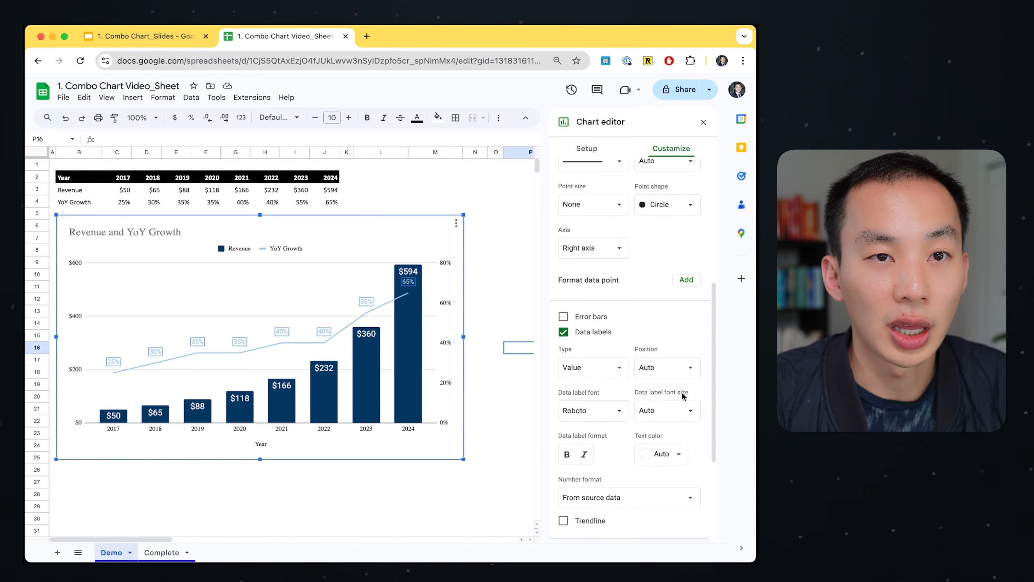
left_click(667, 410)
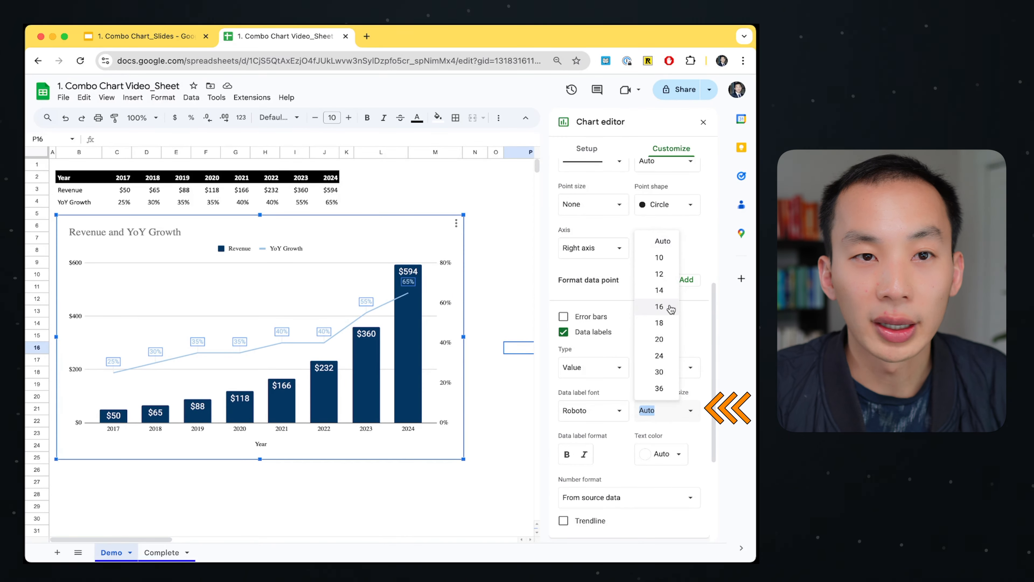
left_click(660, 307)
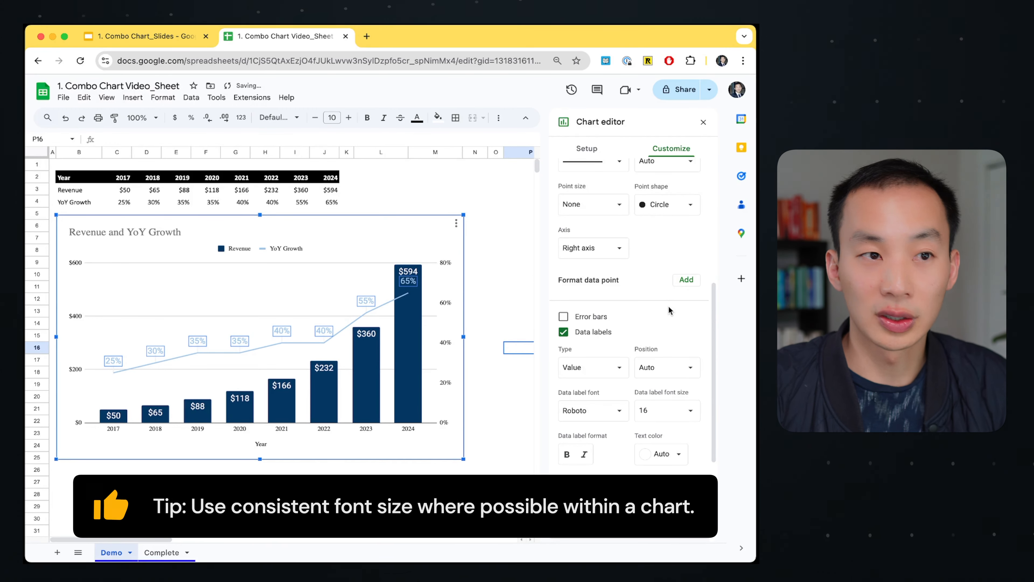
Set the horizontal axis label font size and the legend font size to 16
left_click(234, 433)
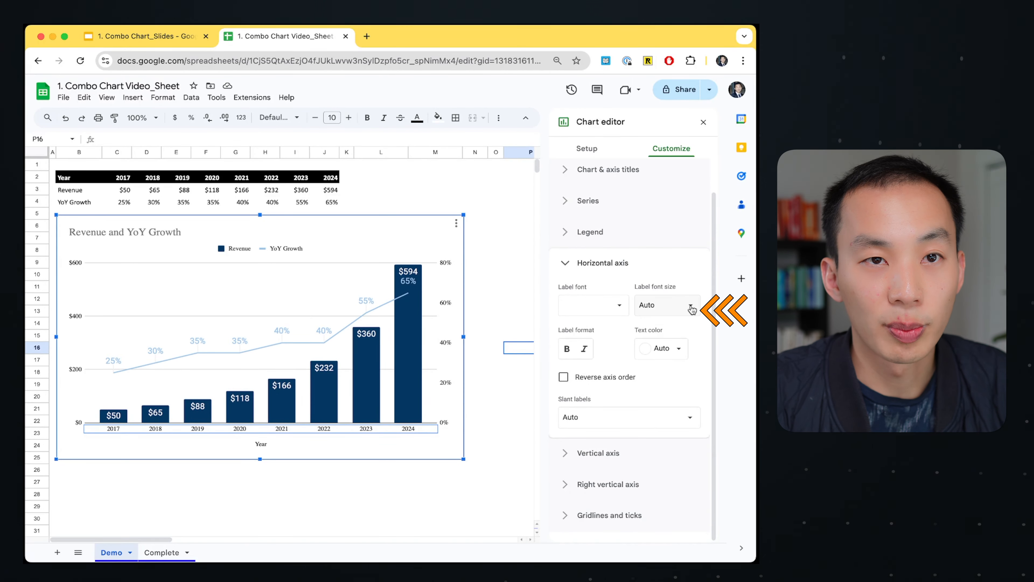
left_click(678, 303)
left_click(659, 393)
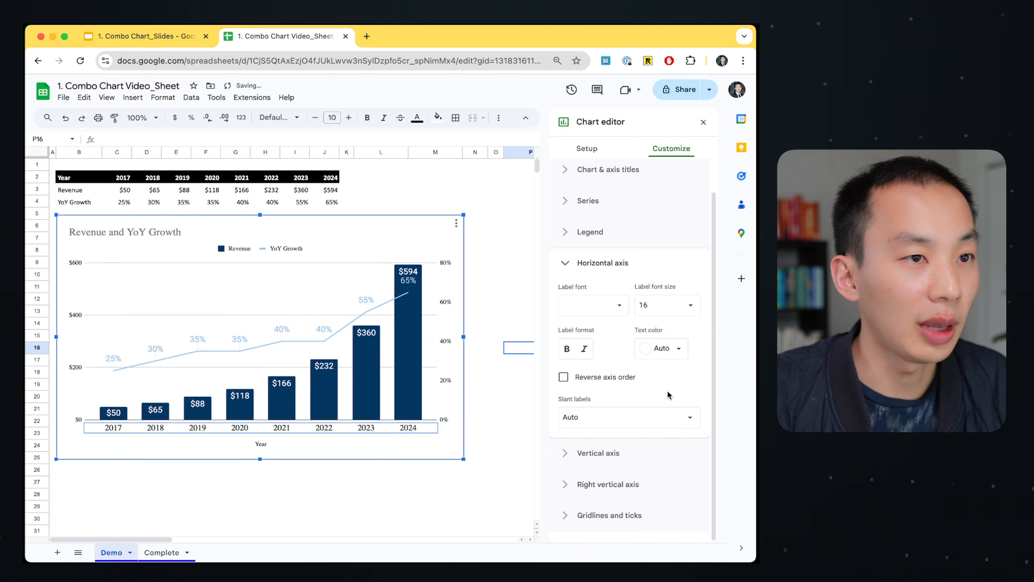
left_click(284, 250)
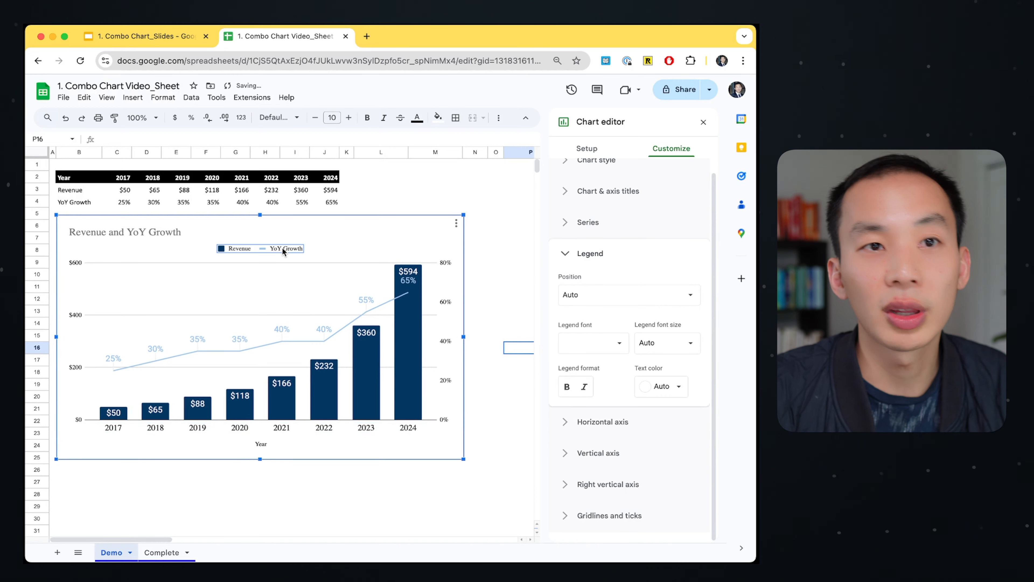
left_click(676, 342)
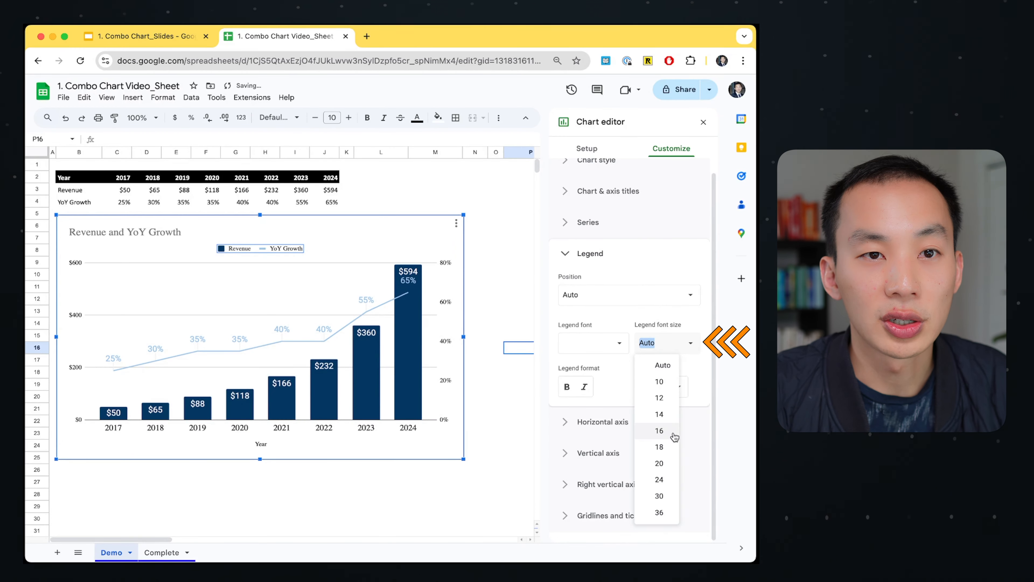
left_click(660, 430)
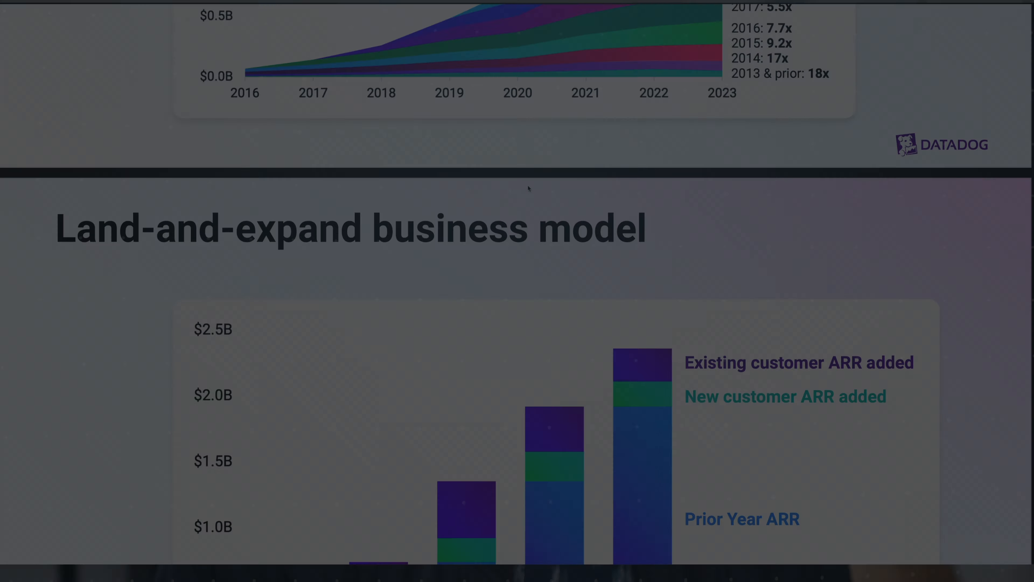
scroll(530, 189, "down", 6)
scroll(529, 188, "down", 18)
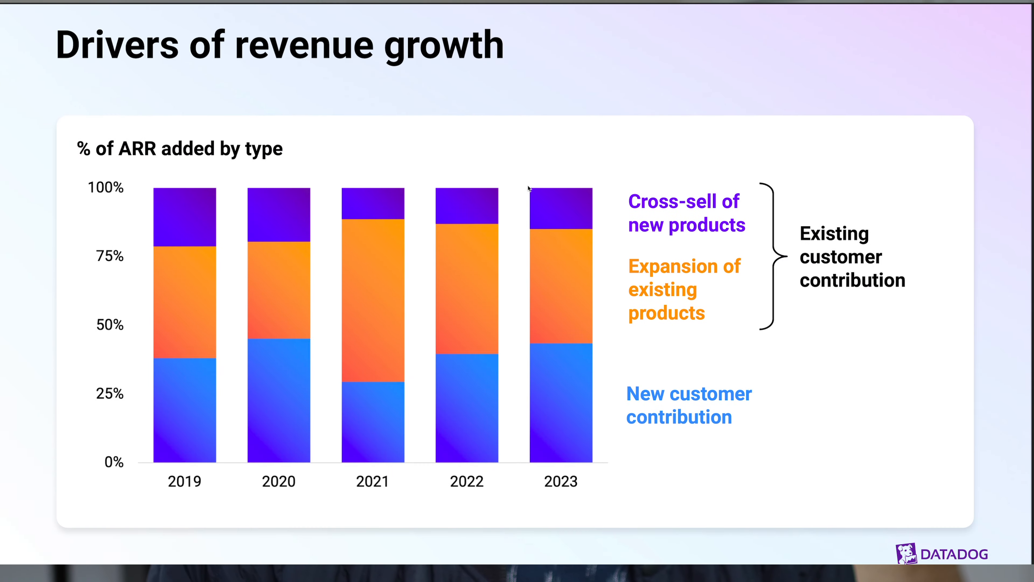
scroll(529, 189, "down", 15)
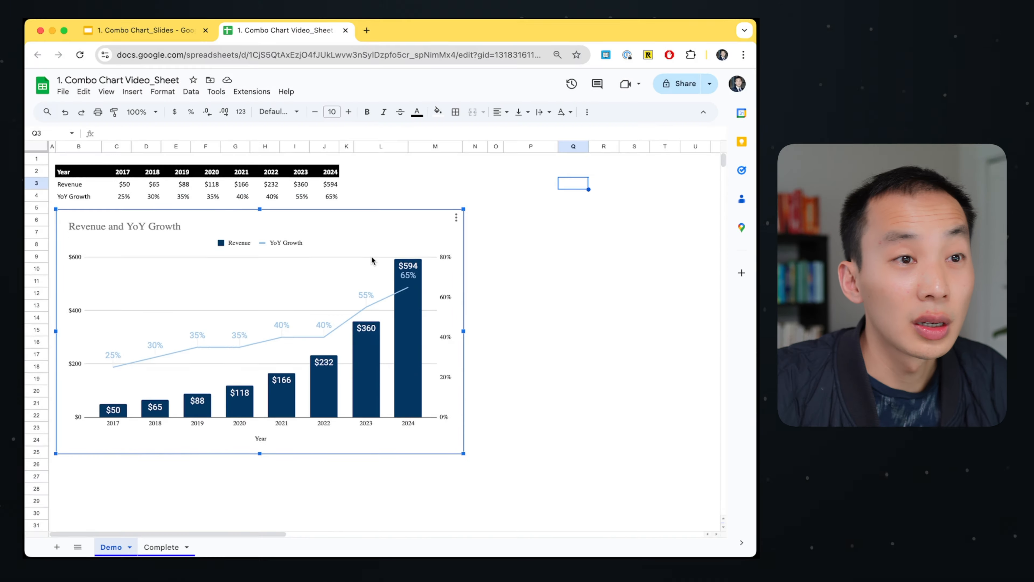
Set the vertical axis gridline color to white and turn off the major gridlines
double_click(318, 316)
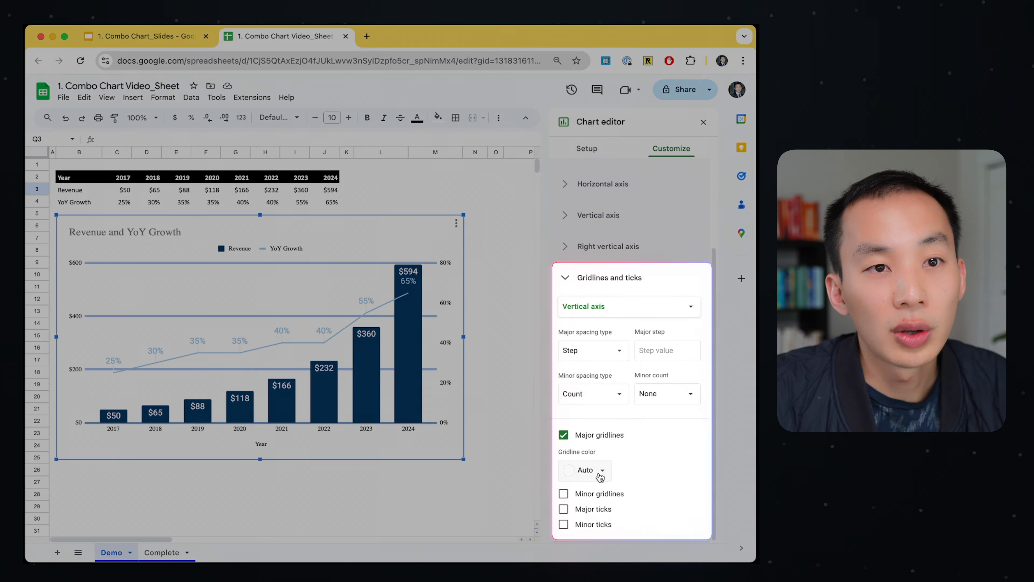
left_click(600, 472)
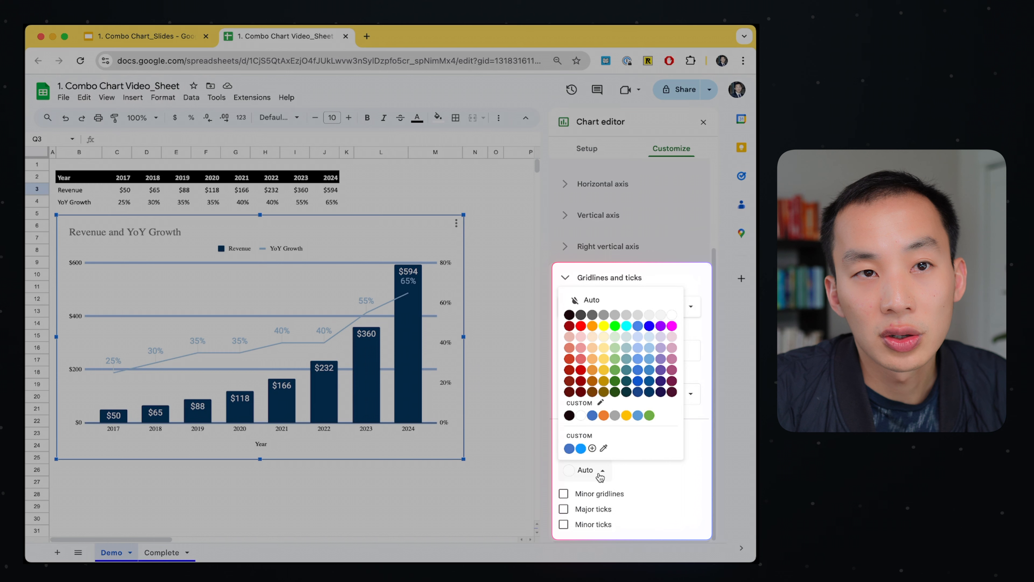
left_click(673, 317)
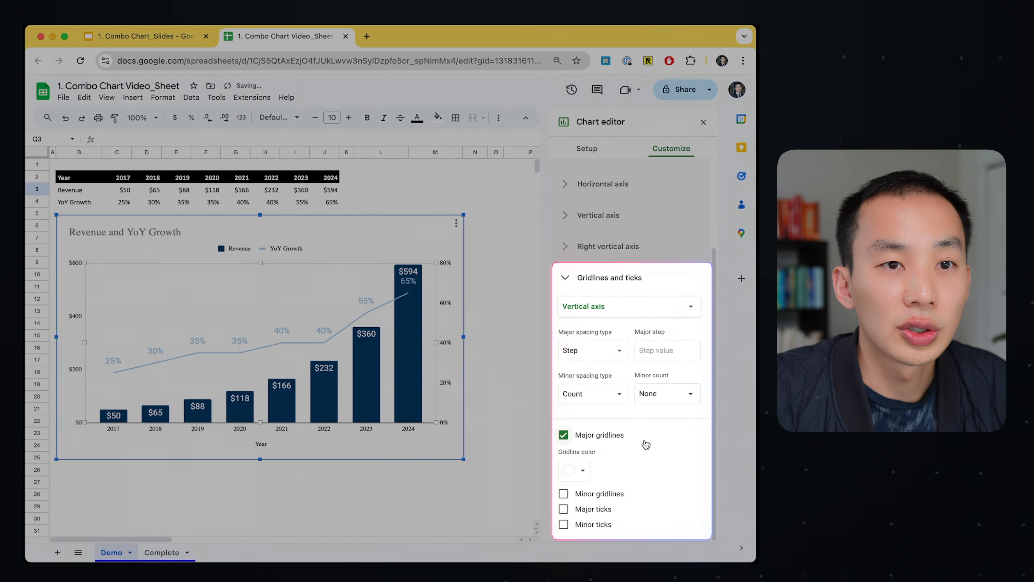
left_click(613, 439)
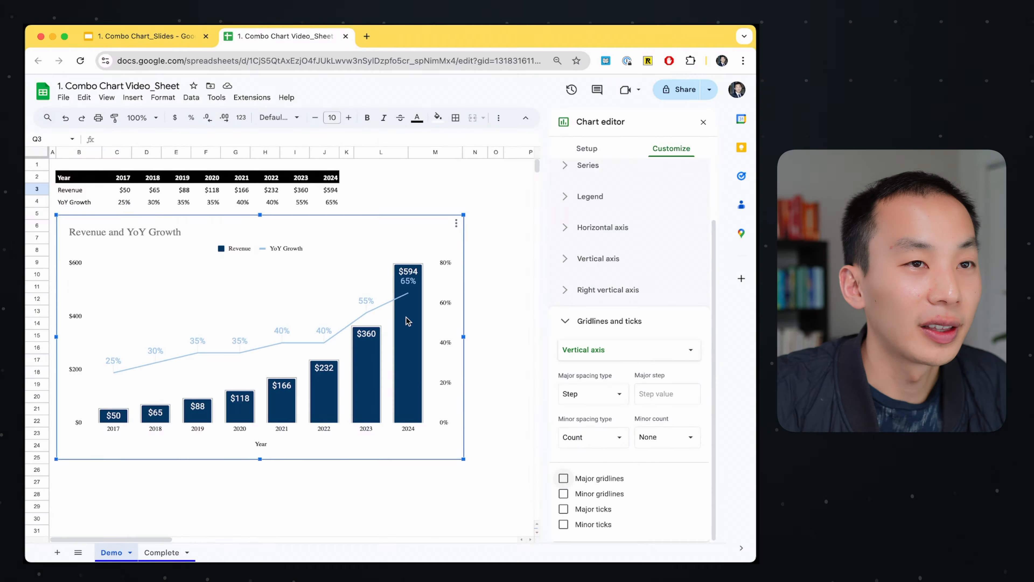
Set the maximum value of the chart's left vertical axis to 800
left_click(407, 294)
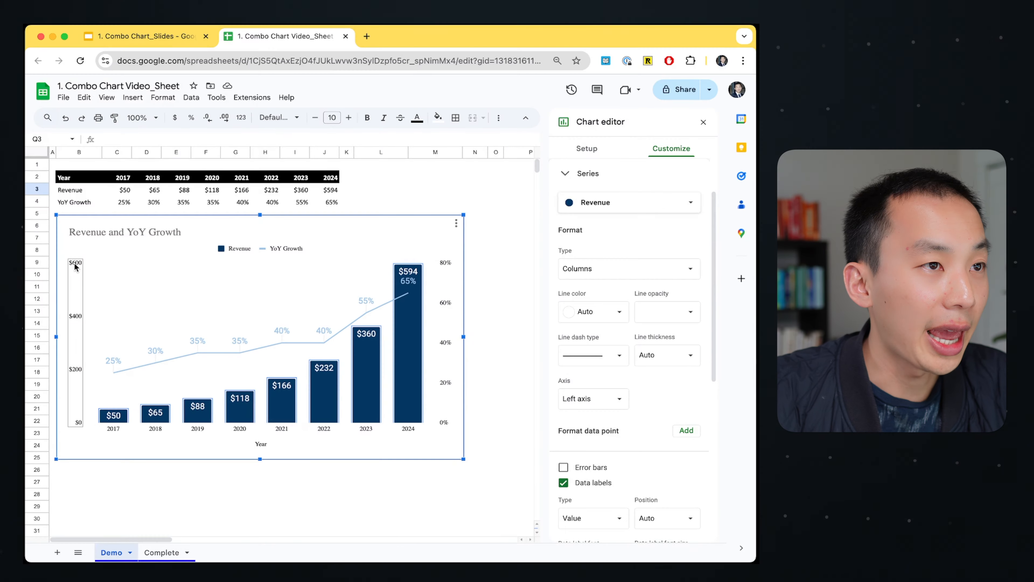
left_click(79, 264)
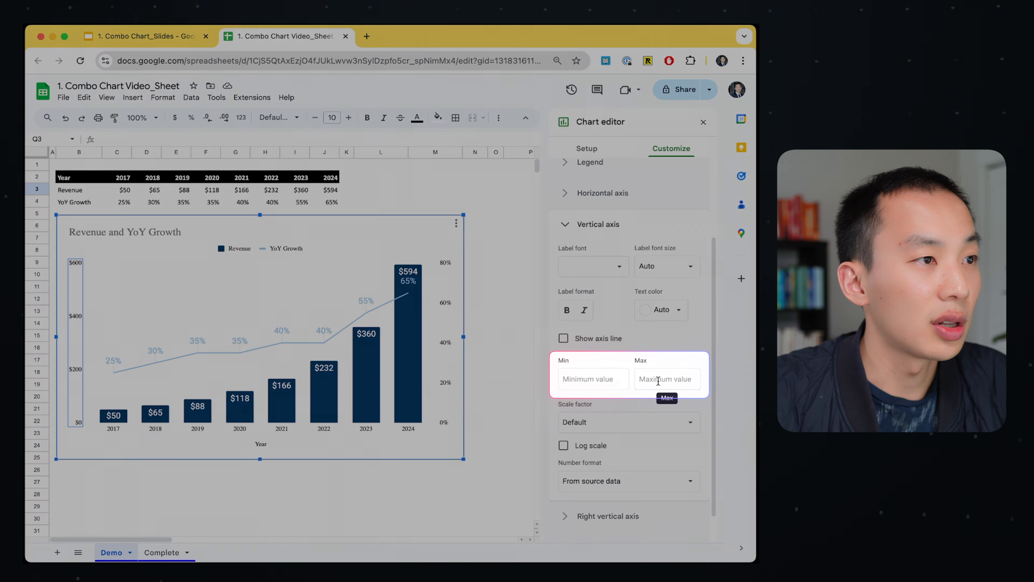
left_click(658, 381)
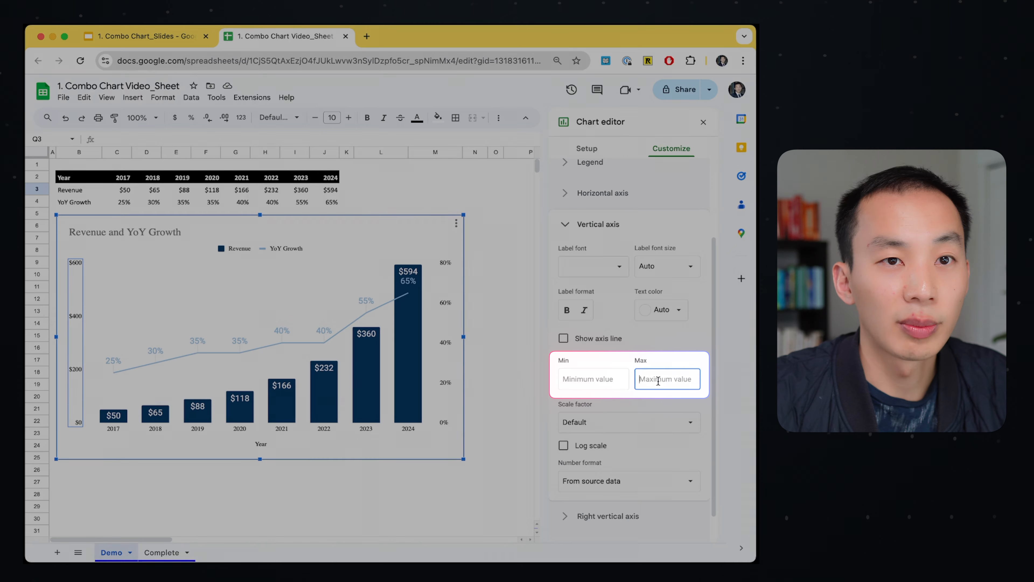
type("800")
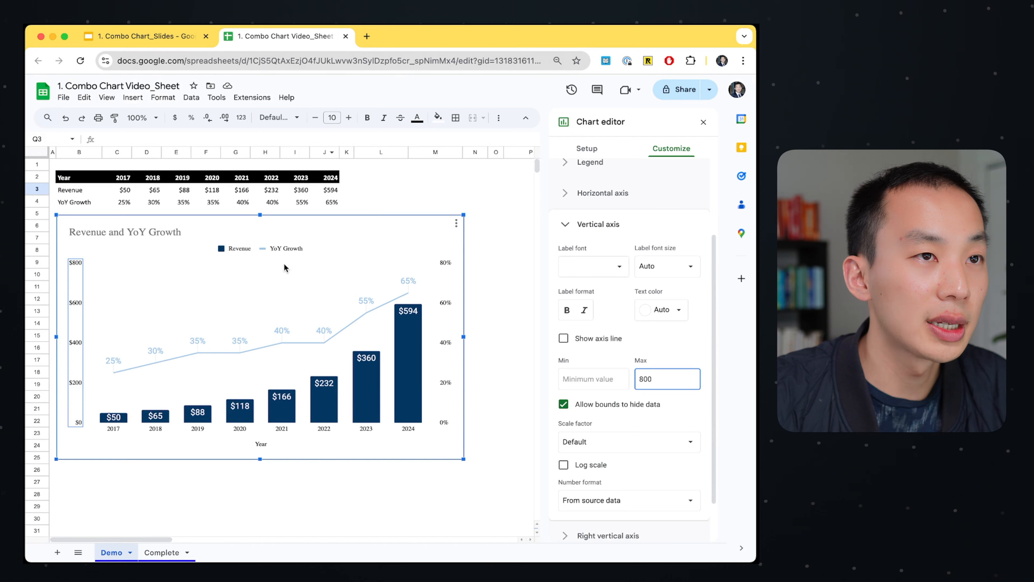
Copy the combo chart and paste it onto the empty "Revenue is accelerating!" slide in Google Slides, linked to the spreadsheet
left_click(83, 97)
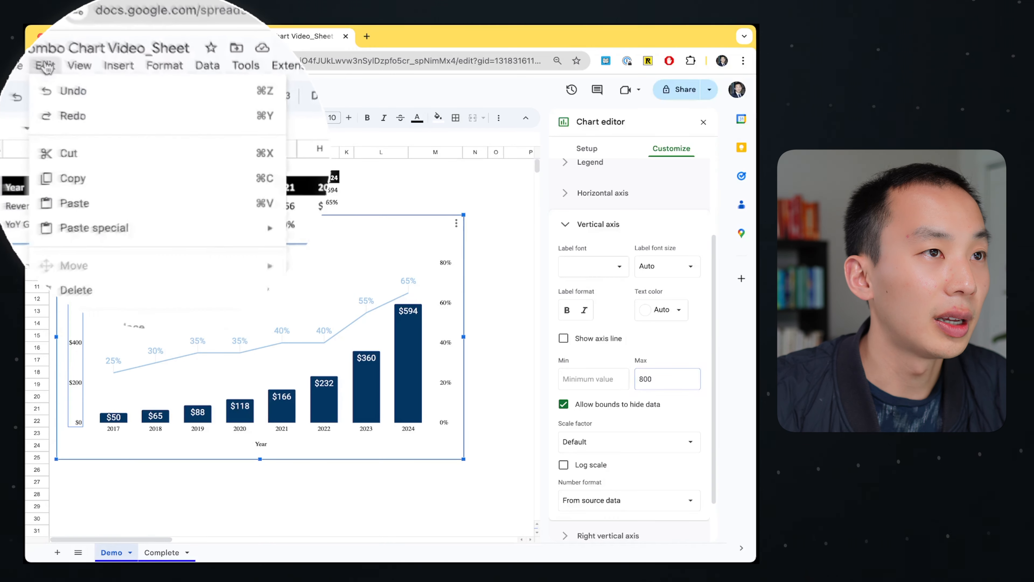
left_click(255, 191)
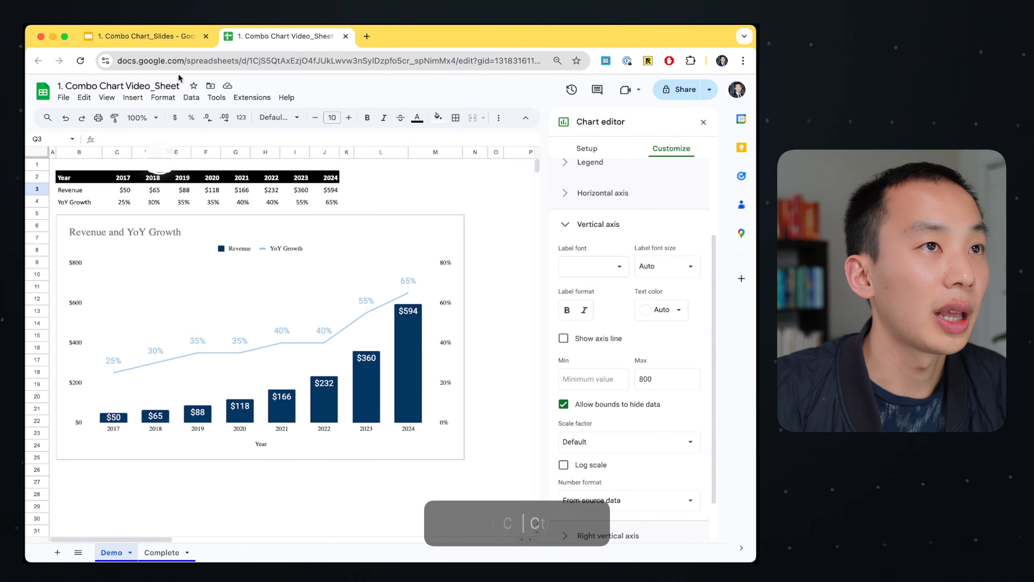
left_click(158, 37)
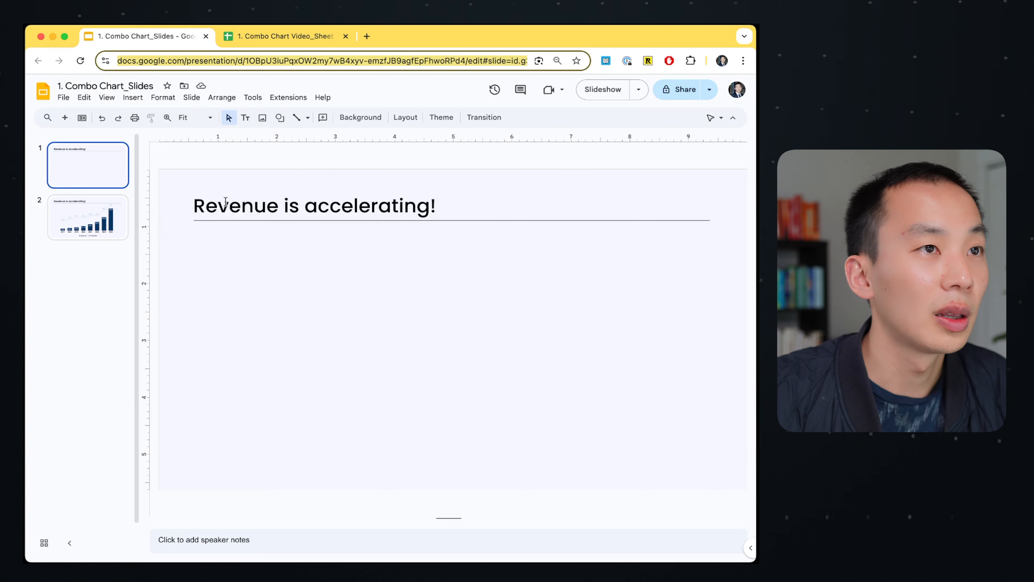
right_click(276, 290)
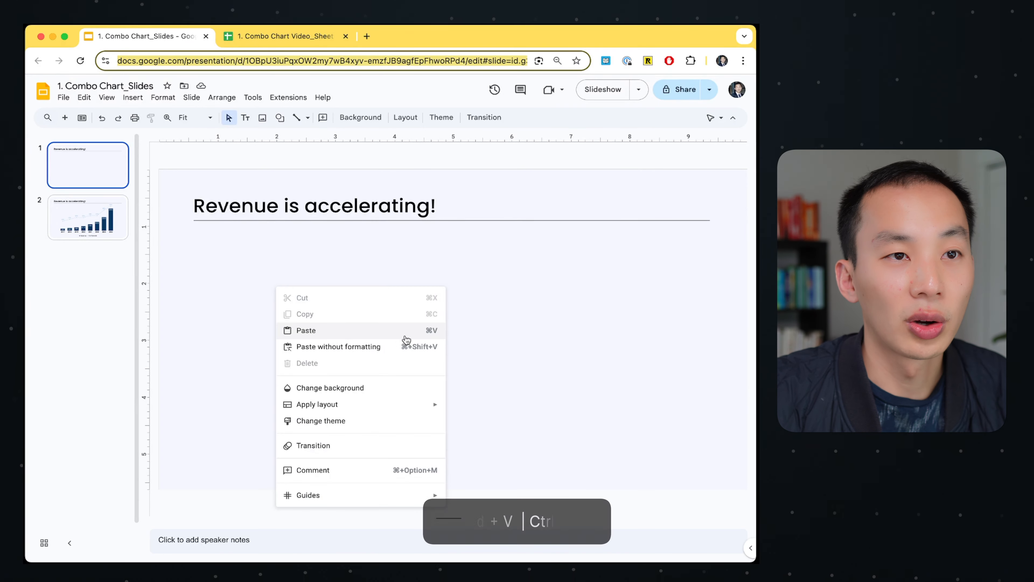
left_click(434, 334)
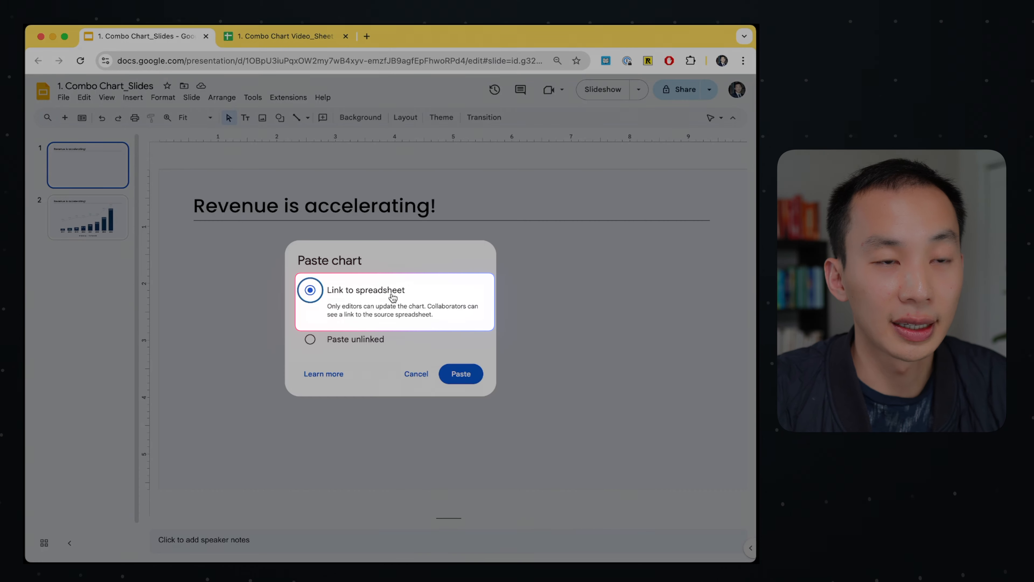
left_click(460, 373)
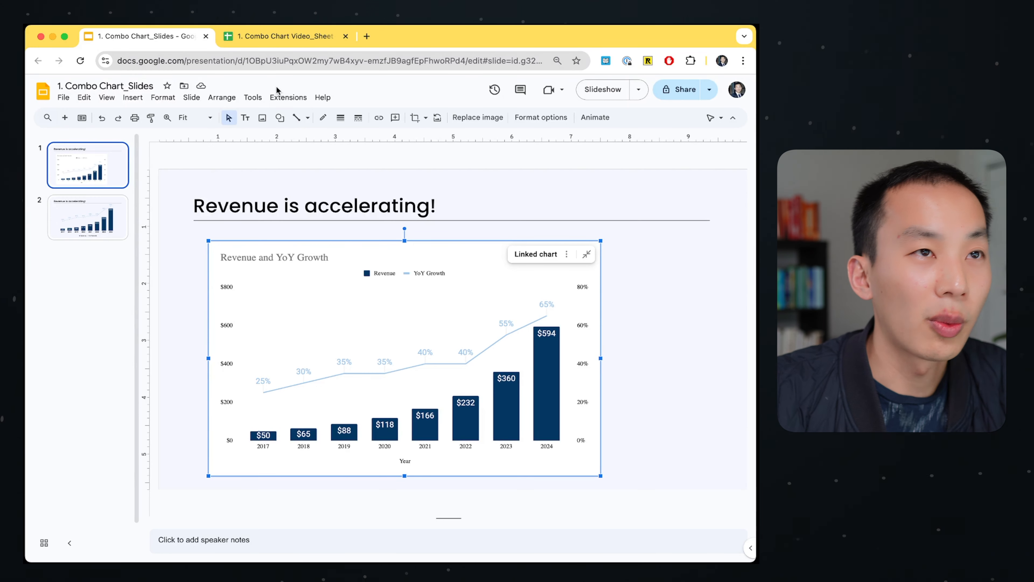
Switch back to the Google Sheets spreadsheet and set the combo chart's background color to None
left_click(303, 39)
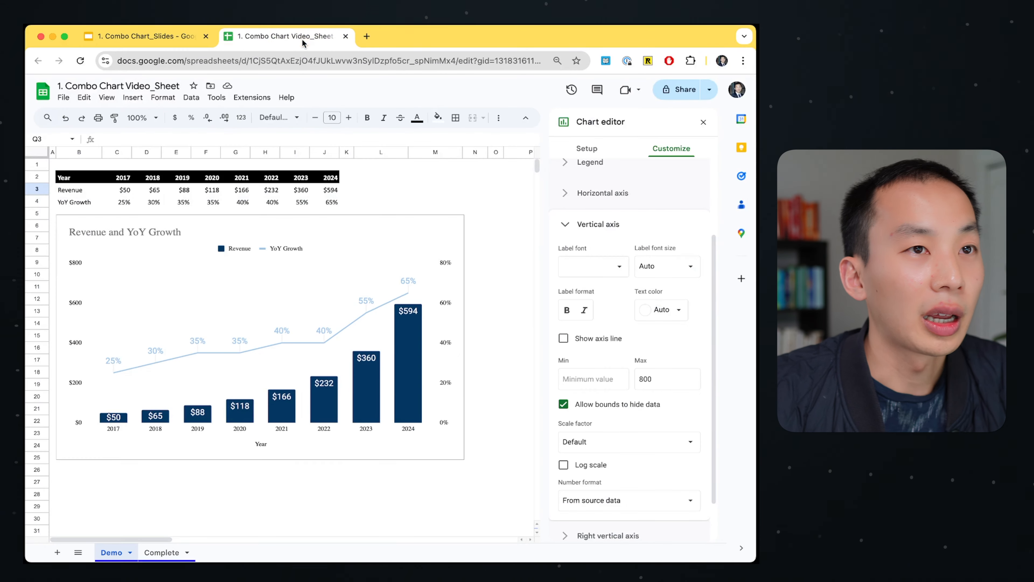
left_click(374, 239)
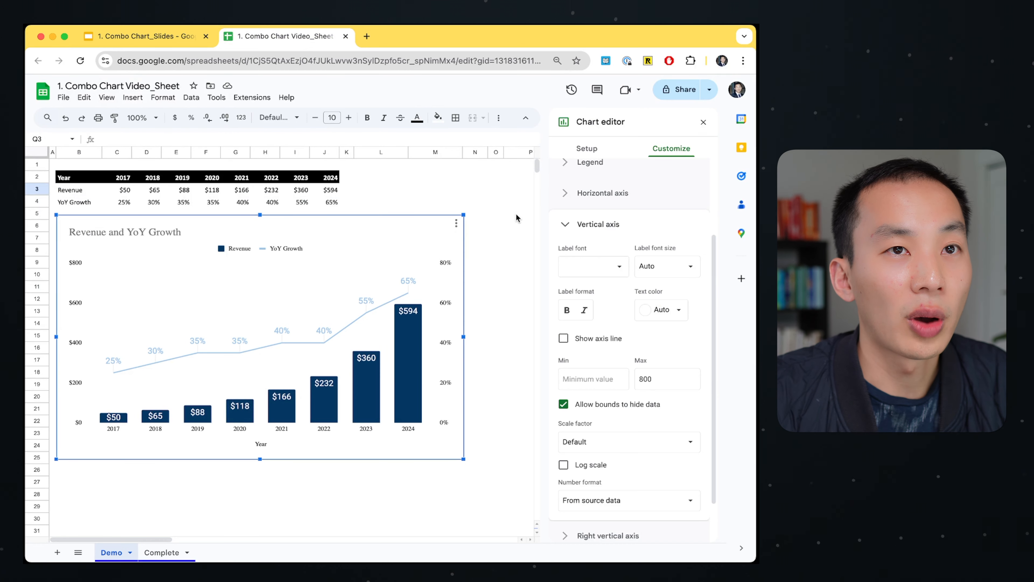
scroll(598, 222, "up", 3)
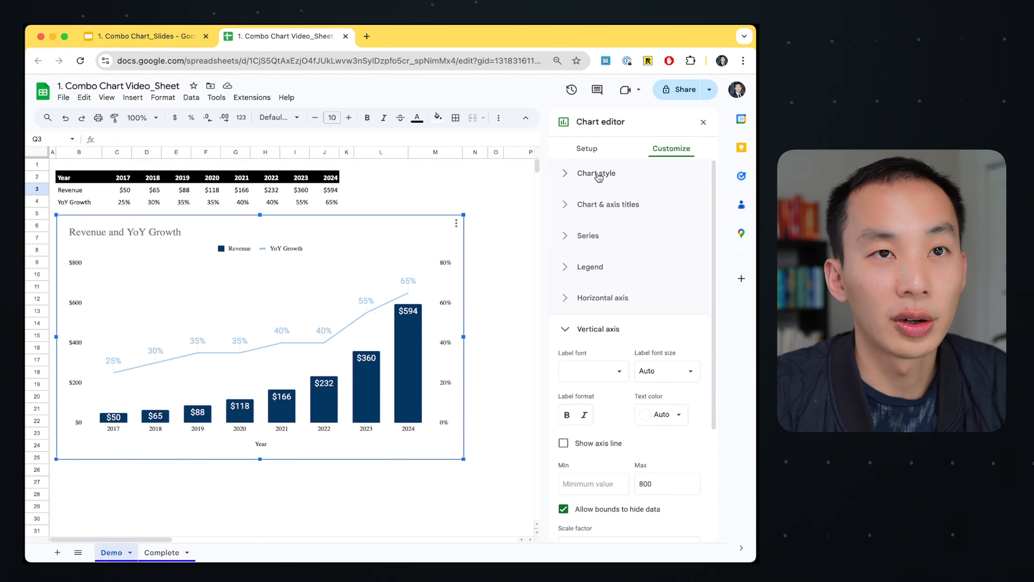
left_click(597, 174)
left_click(578, 219)
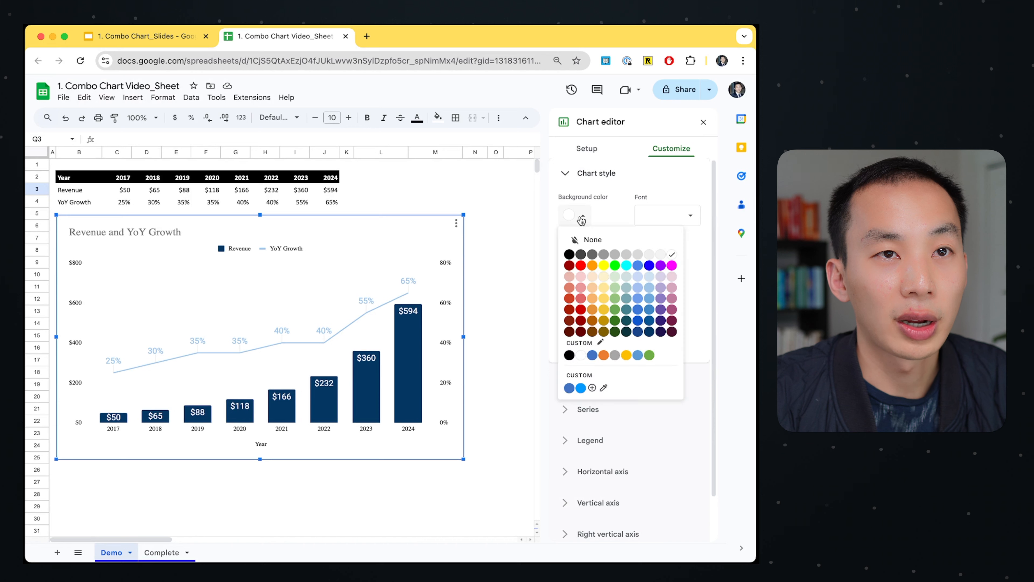
left_click(592, 241)
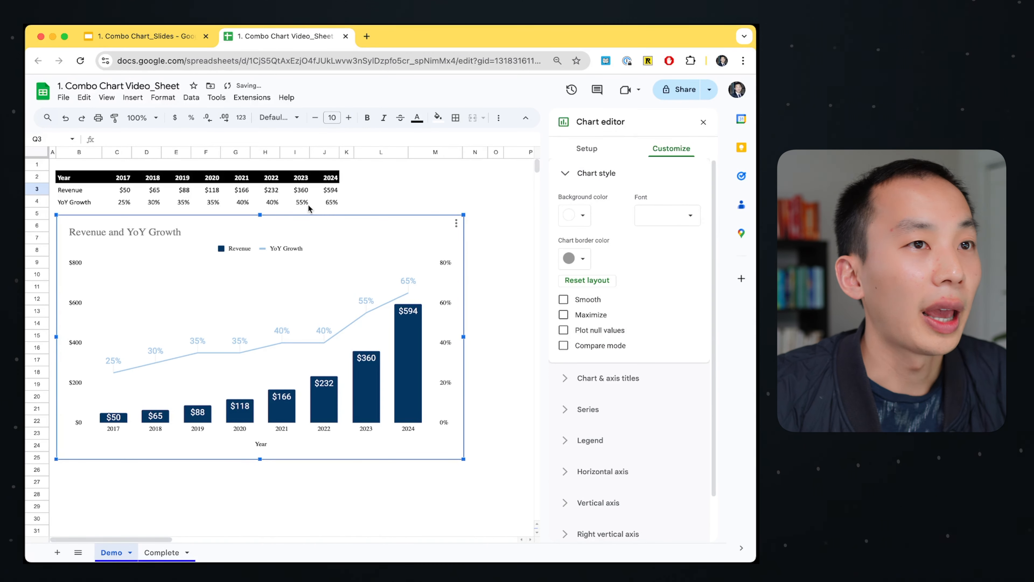
Set the 2024 YoY Growth value in the data table to 70%
left_click(328, 206)
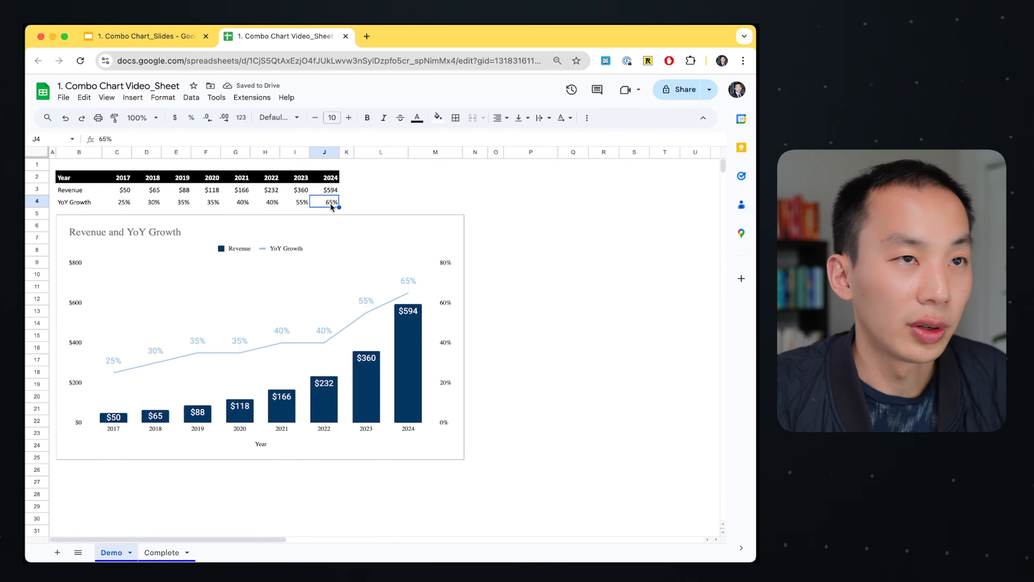
type("70")
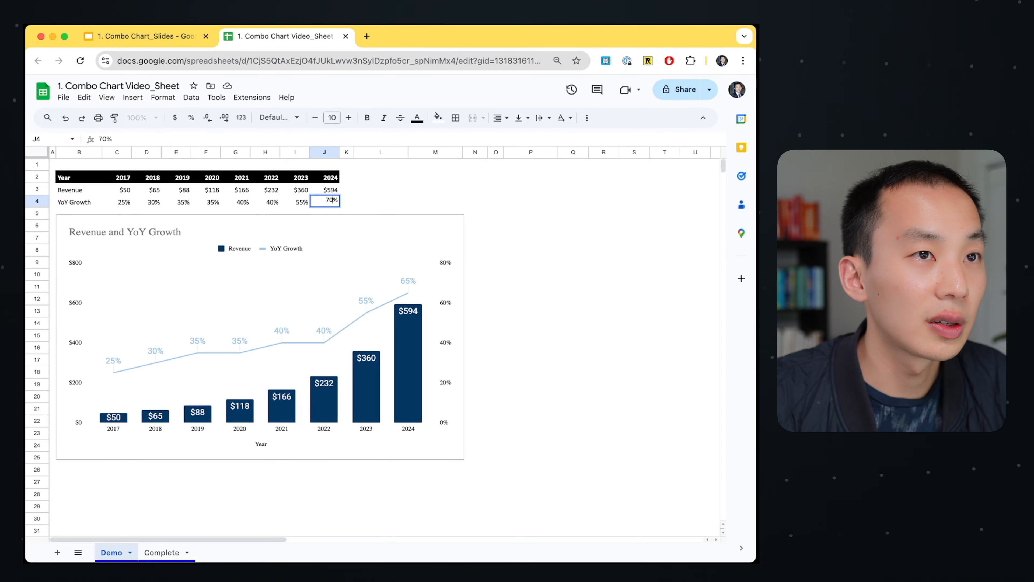
key("Return")
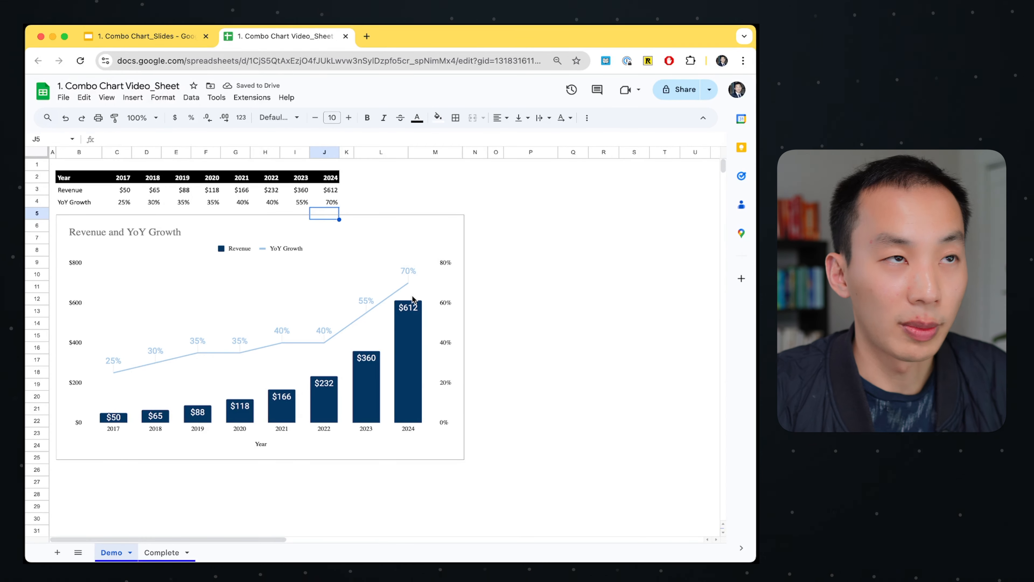
Switch to the Google Slides presentation and update the linked combo chart on the "Revenue is accelerating!" slide from its spreadsheet
left_click(182, 43)
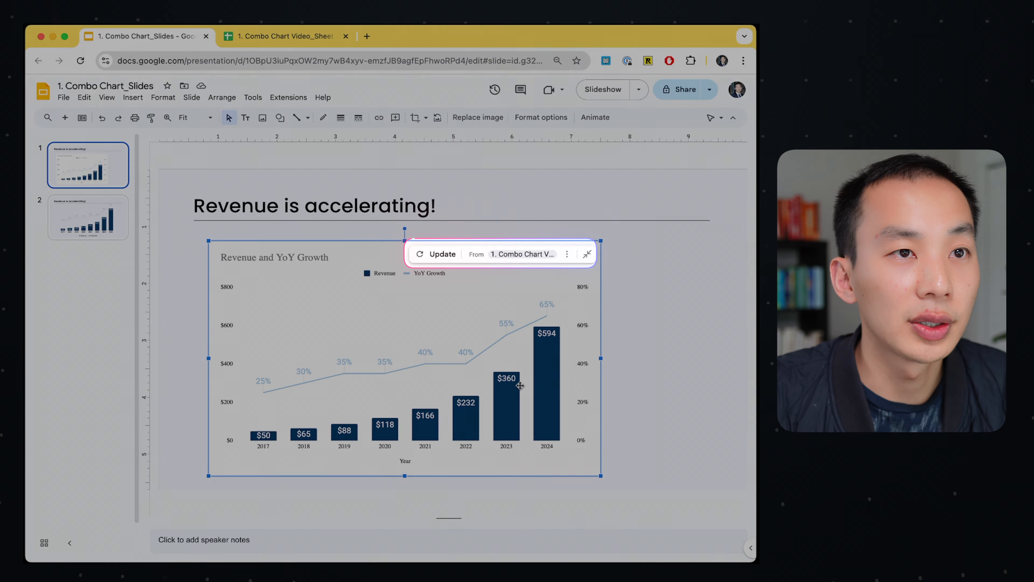
left_click(441, 254)
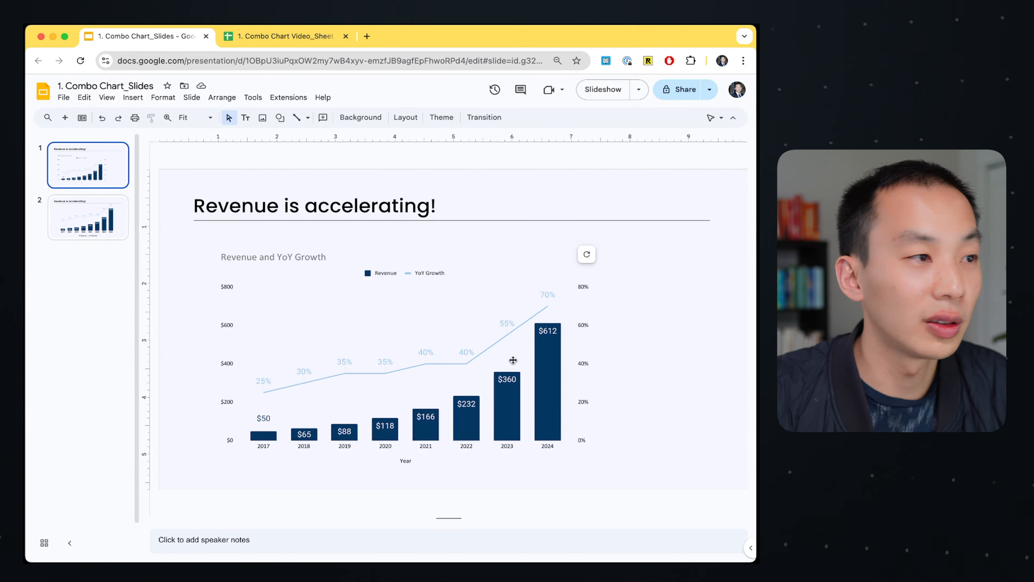
Open the source spreadsheet of the linked combo chart on the "Revenue is accelerating!" slide
left_click(510, 270)
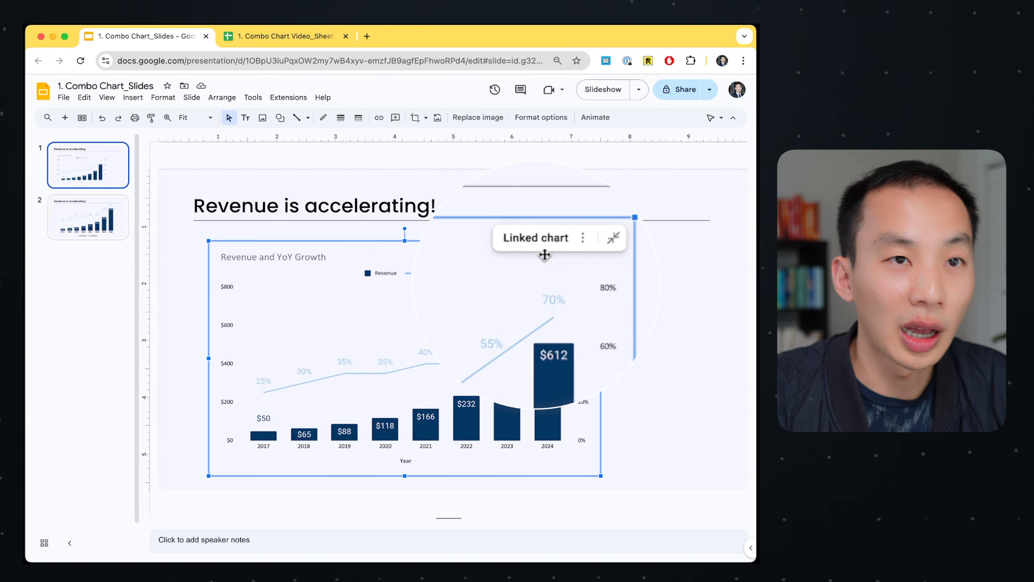
left_click(586, 237)
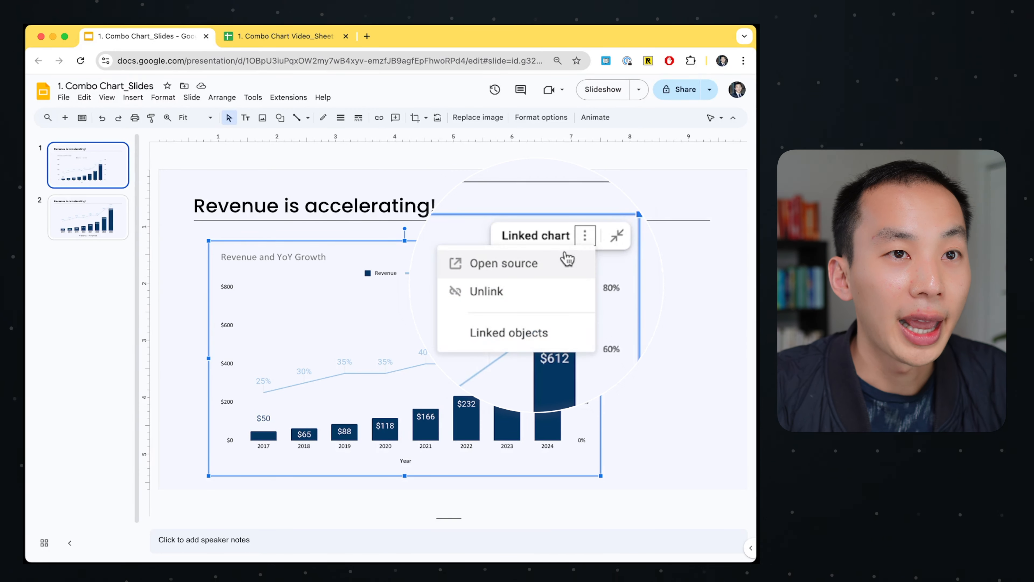
left_click(553, 267)
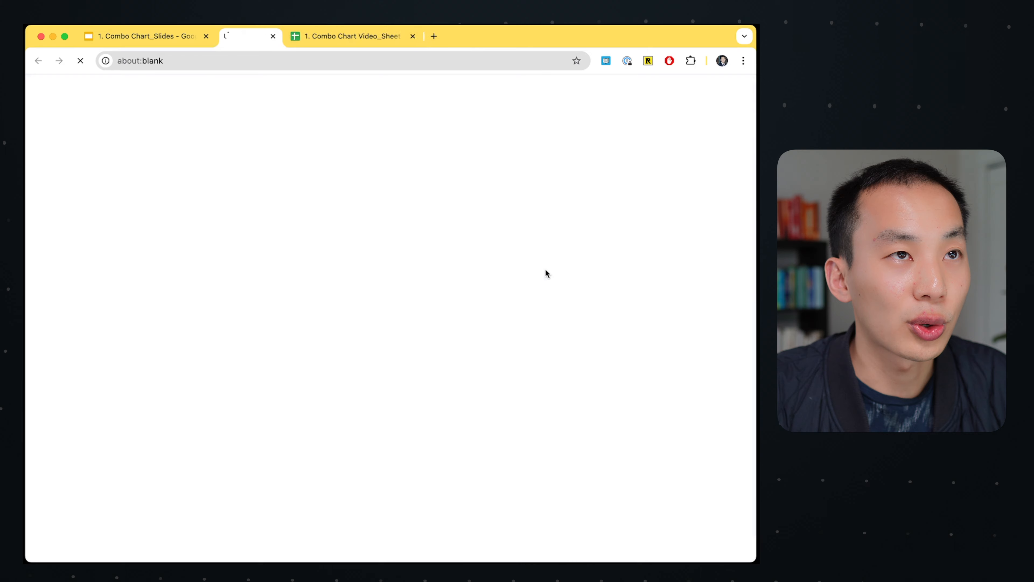